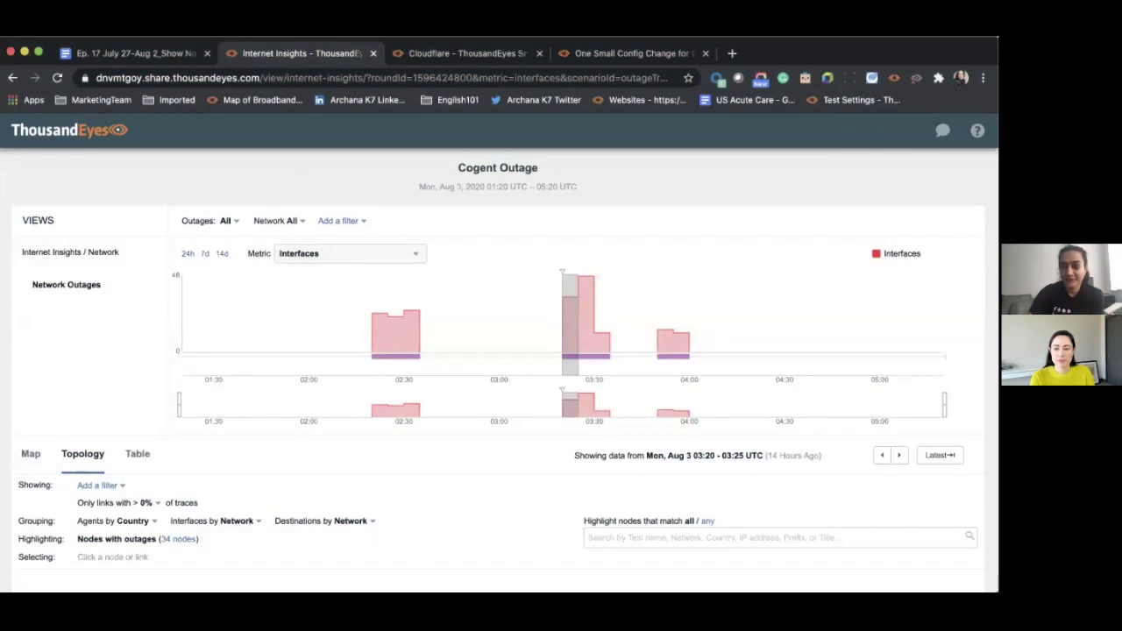
# Expand the Cogent Communications (AS 174) node in the outage topology into its individual locations and look over the affected ones
pyautogui.scroll(-2, 749, 231)
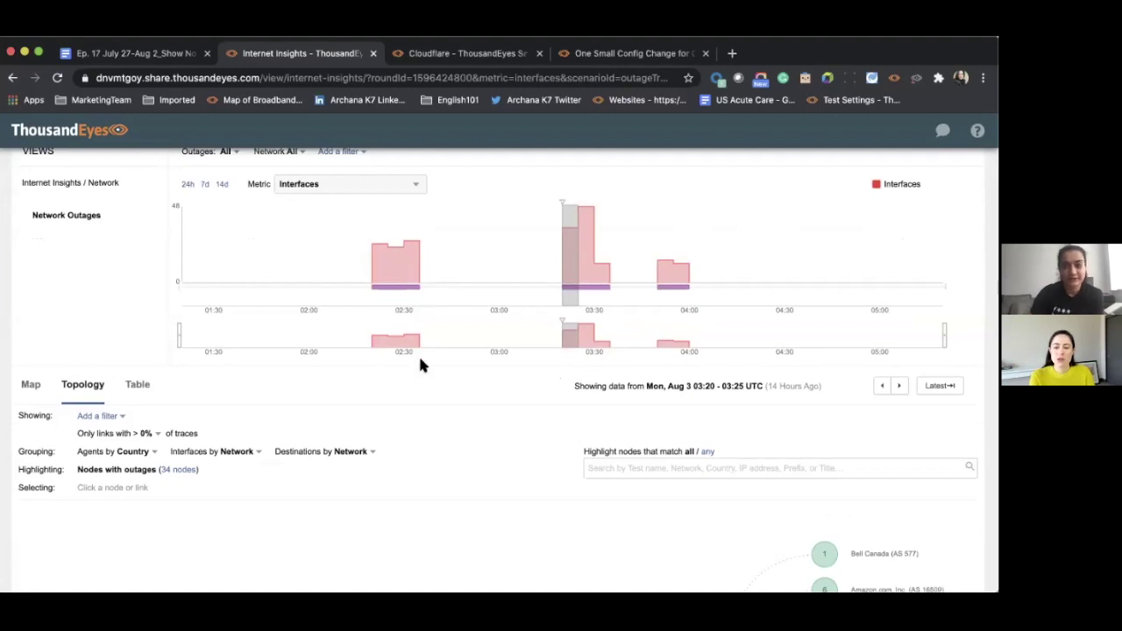
pyautogui.scroll(-6, 420, 359)
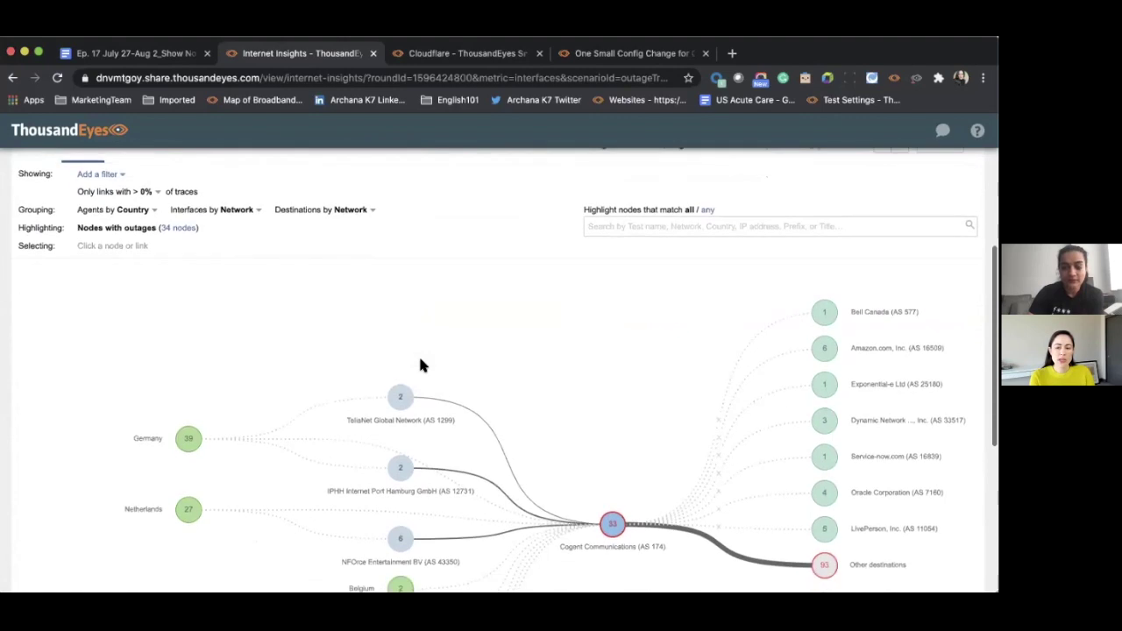
pyautogui.scroll(-3, 420, 358)
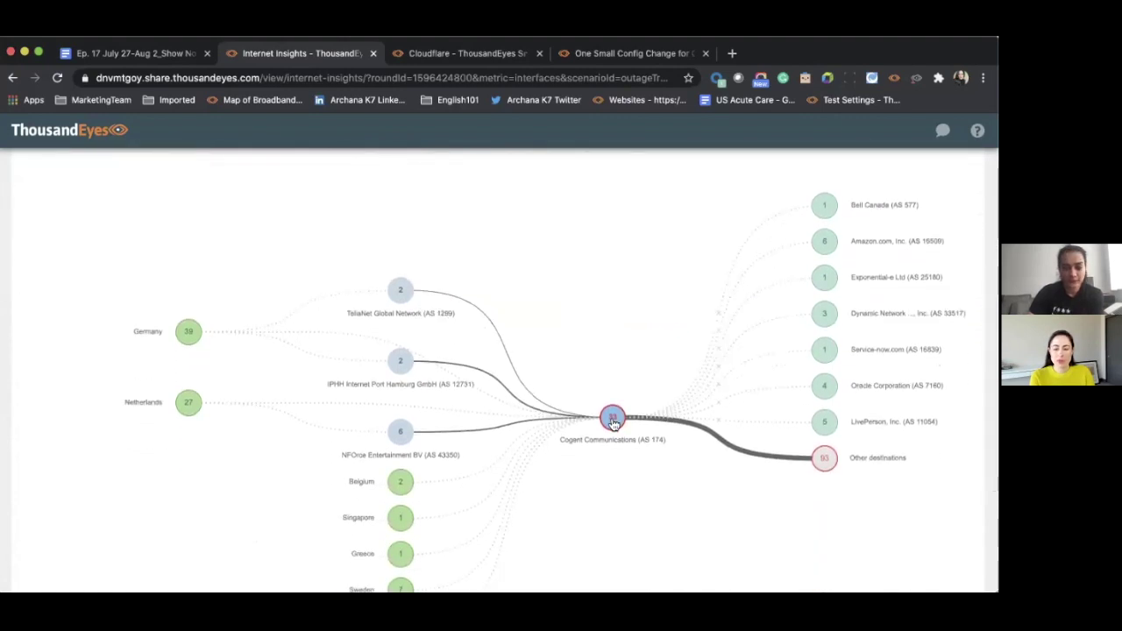
pyautogui.click(612, 421)
pyautogui.scroll(-1, 601, 298)
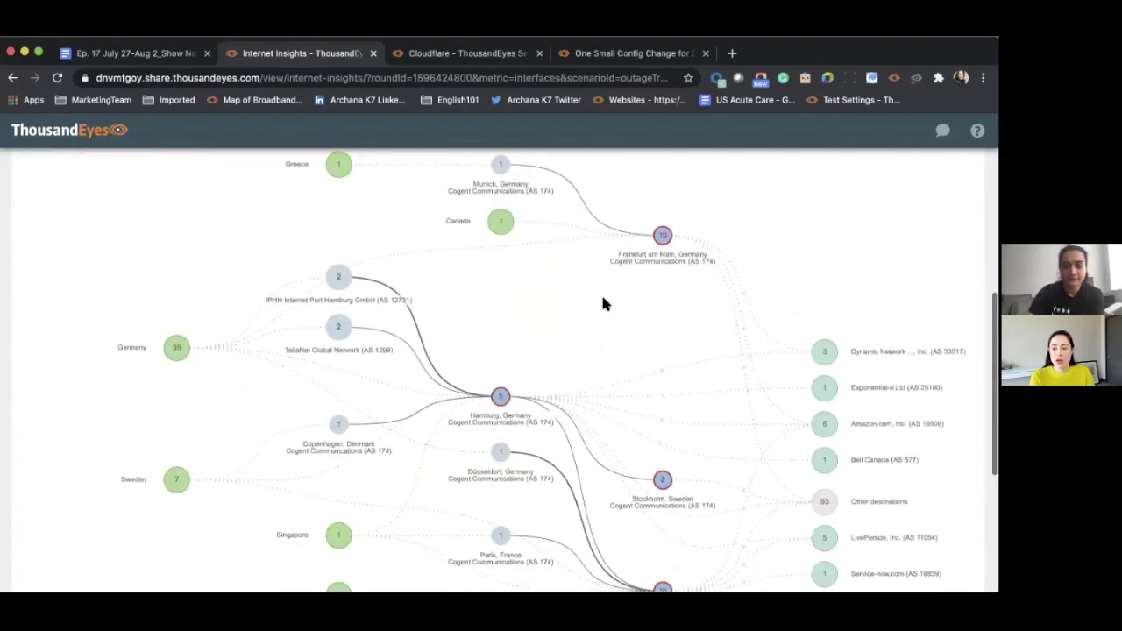
pyautogui.scroll(-1, 602, 303)
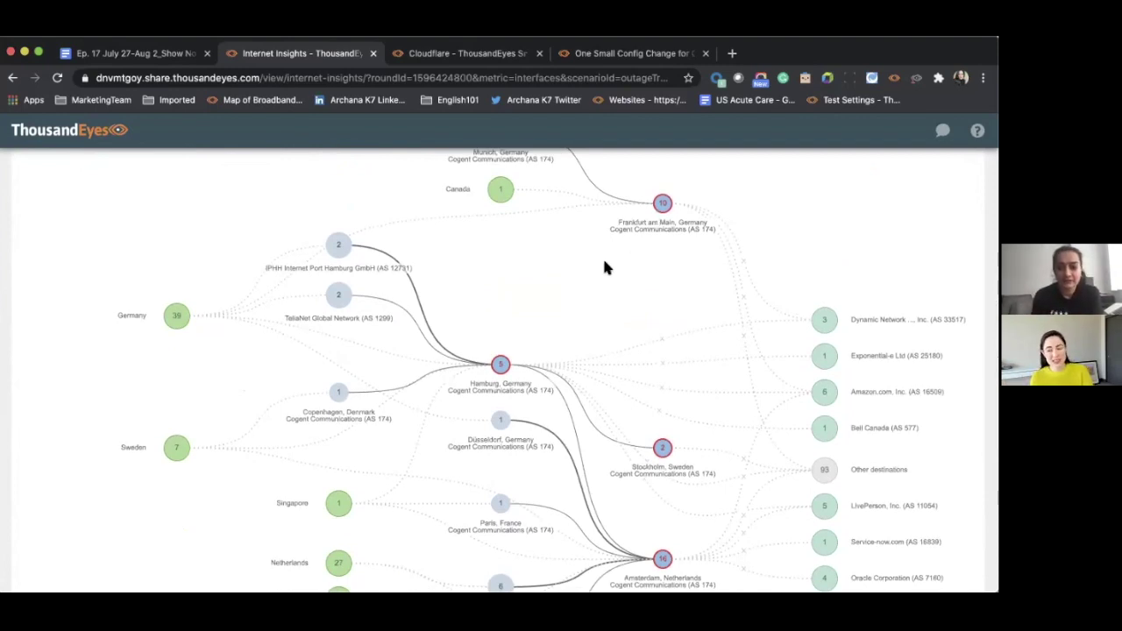
pyautogui.scroll(-1, 576, 303)
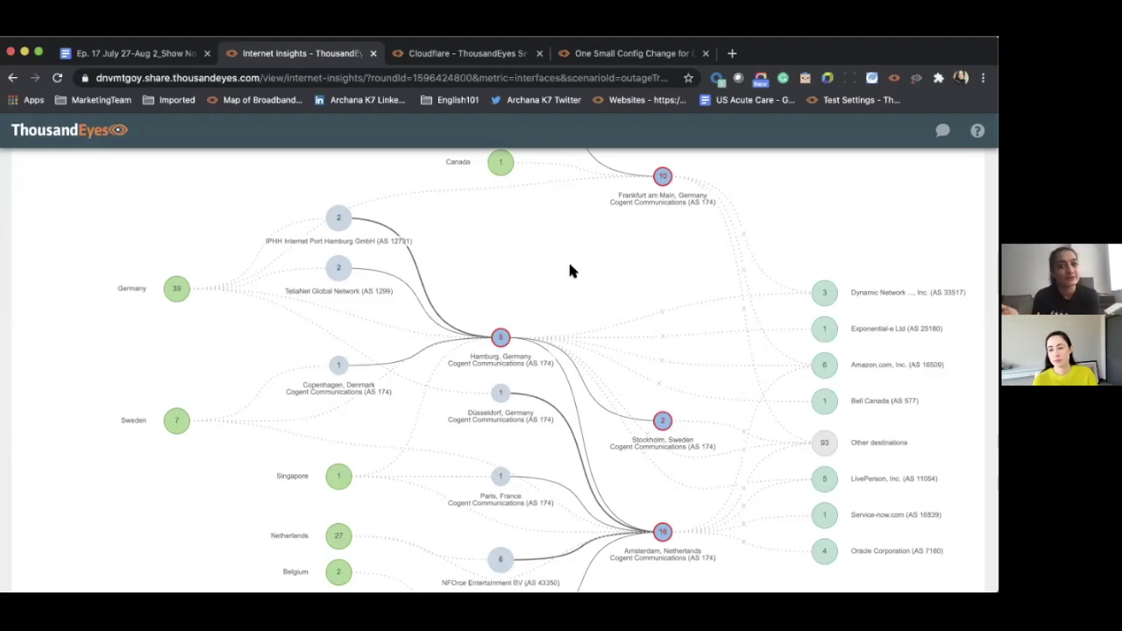
# Drill into Cogent's Amsterdam, Netherlands node in the topology to list its individual interfaces
pyautogui.click(491, 176)
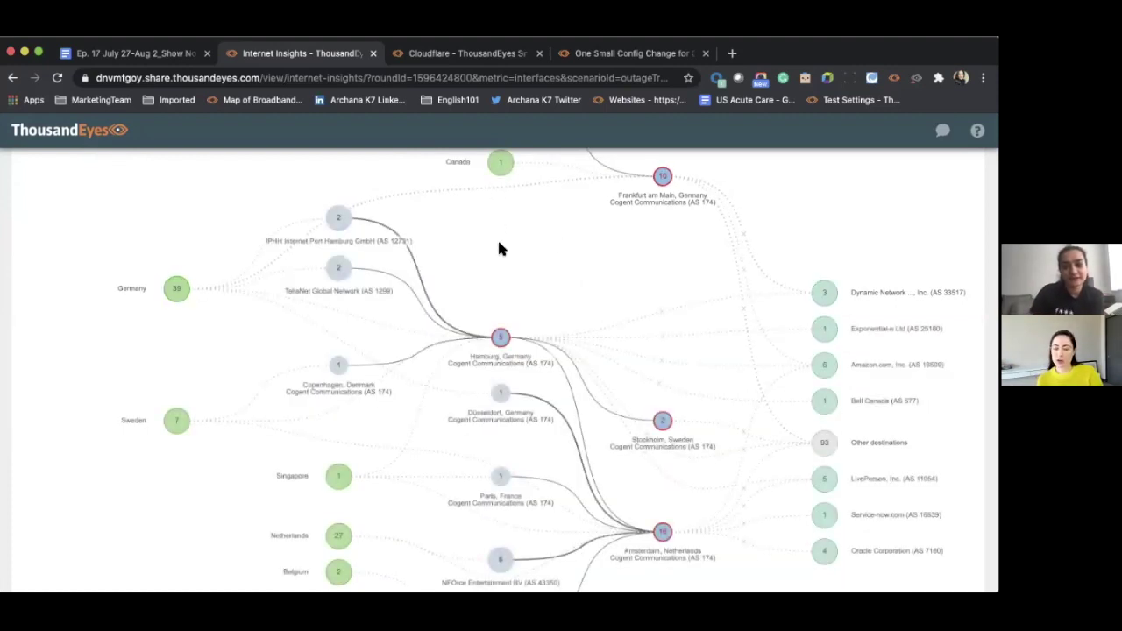
pyautogui.scroll(-1, 497, 245)
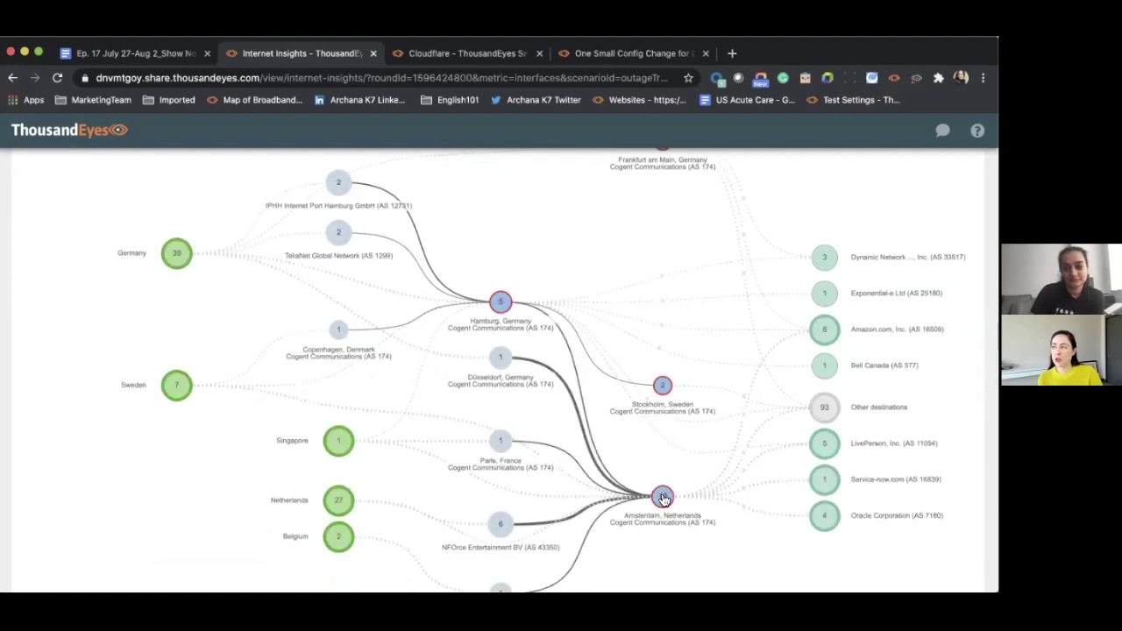
pyautogui.click(579, 331)
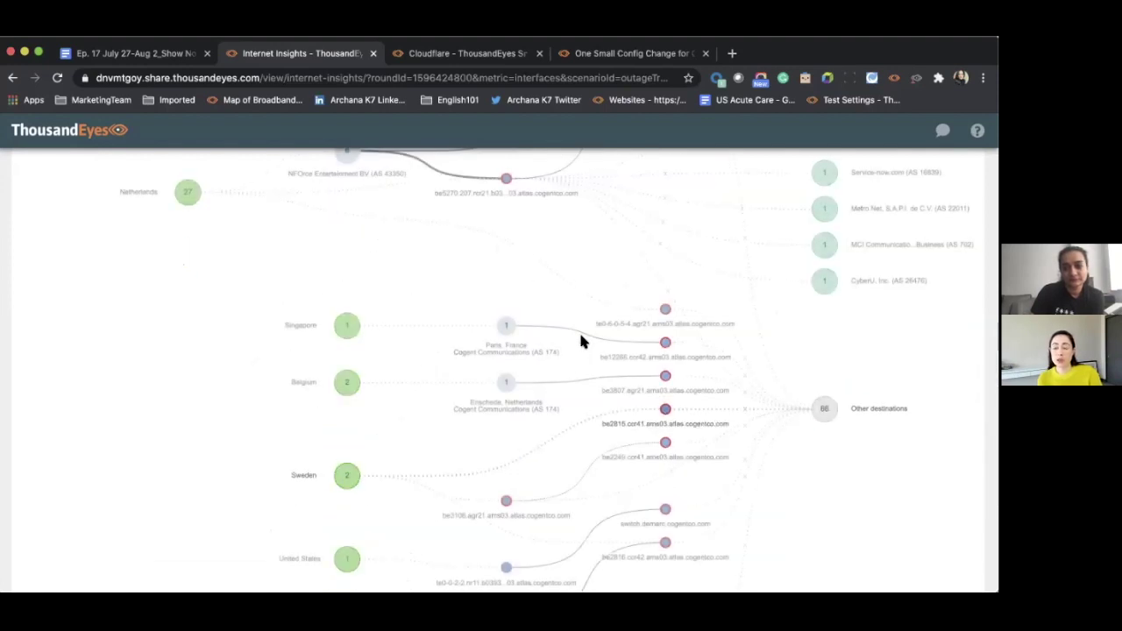
# Show the outage data for 03:25 to 03:30 UTC and remove the Network and the Network & Location filters
pyautogui.scroll(5, 578, 335)
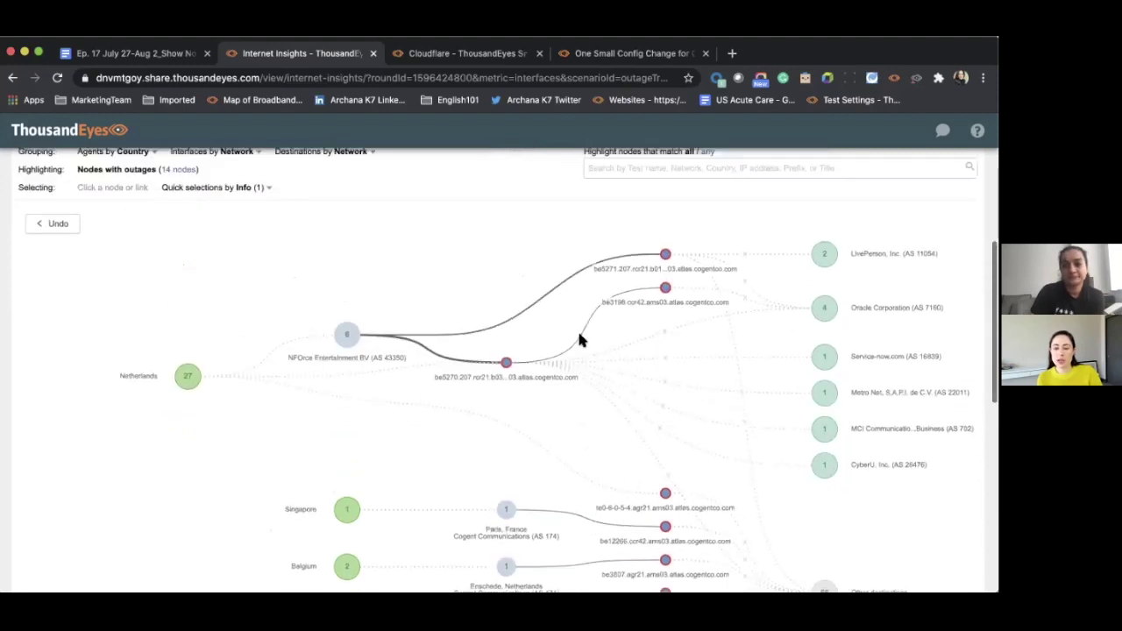
pyautogui.scroll(2, 579, 340)
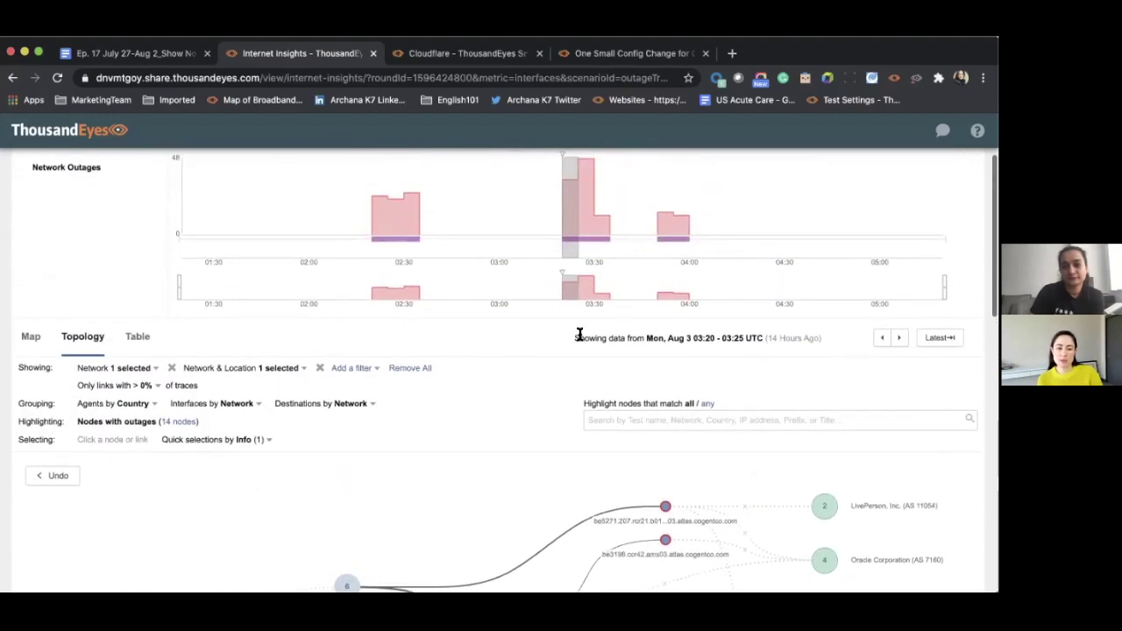
pyautogui.scroll(2, 579, 335)
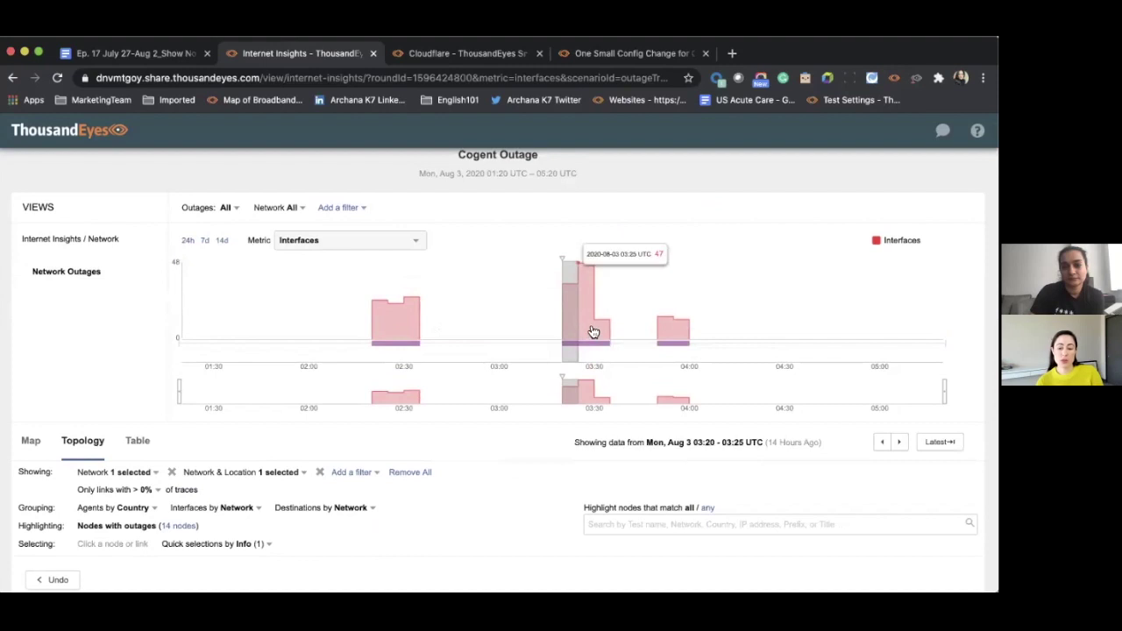
pyautogui.click(592, 331)
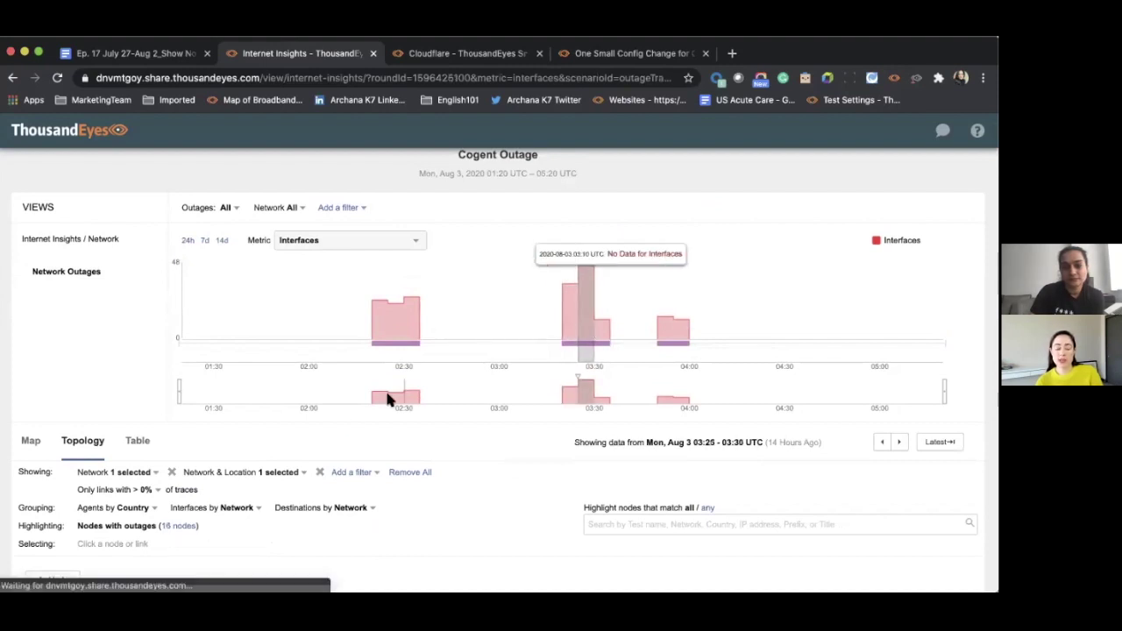
pyautogui.click(319, 474)
pyautogui.click(170, 472)
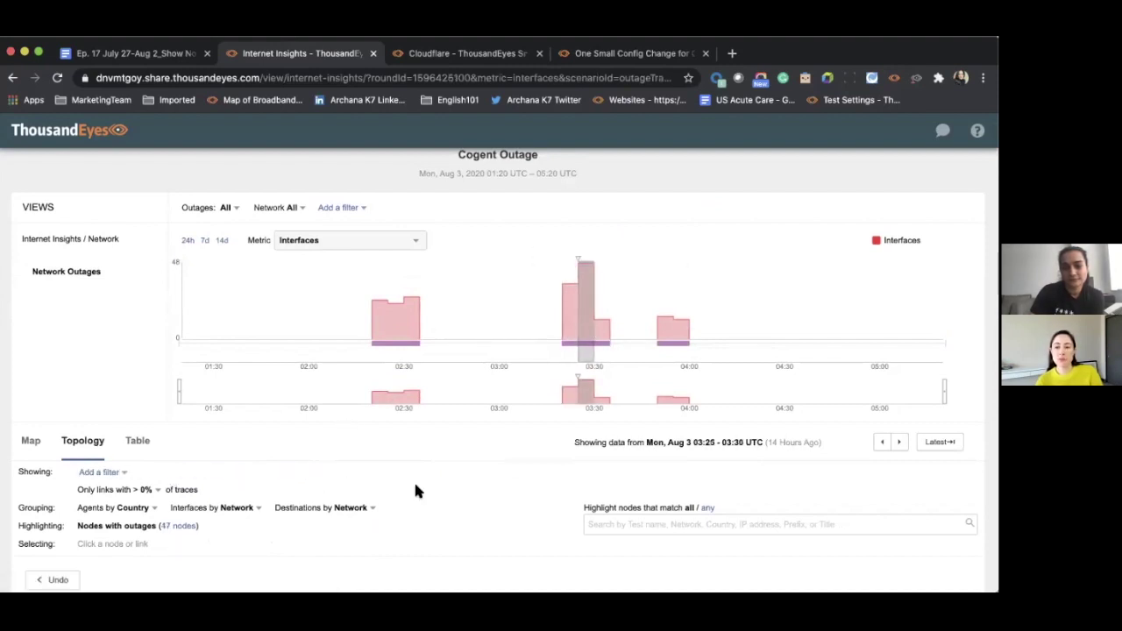
# Expand the Cogent Communications (AS 174) node by location for the 03:25 to 03:30 UTC interval
pyautogui.scroll(-1, 415, 492)
pyautogui.scroll(-3, 415, 492)
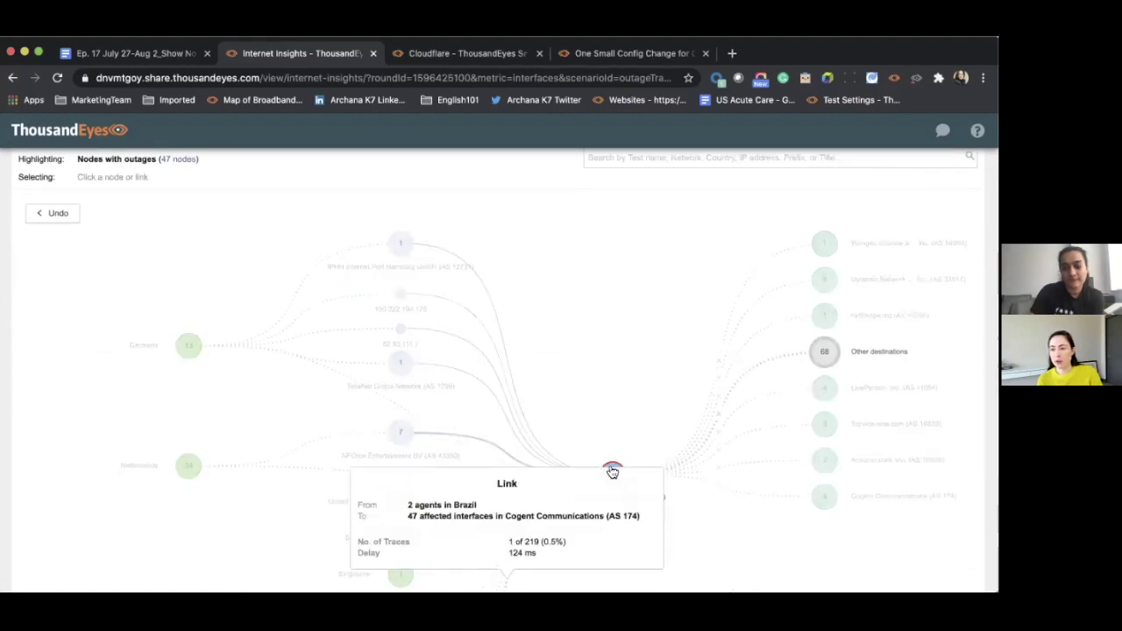
pyautogui.click(613, 472)
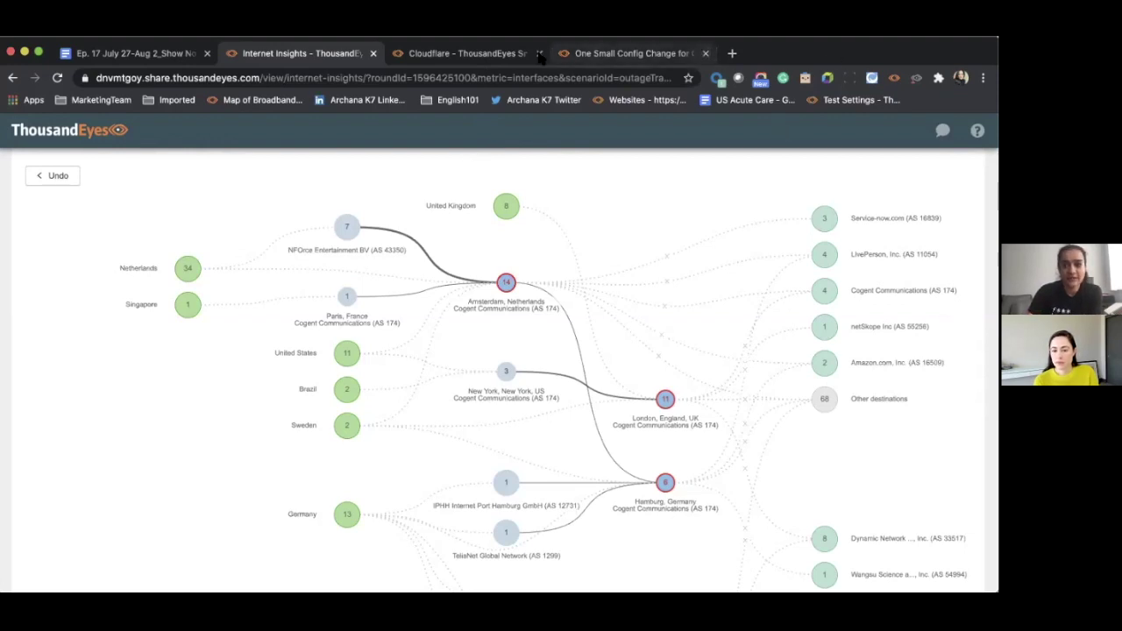
# Switch to the Cloudflare test and open its BGP route visualization to examine the paths to prefix 1.1.1.0/24
pyautogui.click(499, 54)
pyautogui.moveTo(228, 324)
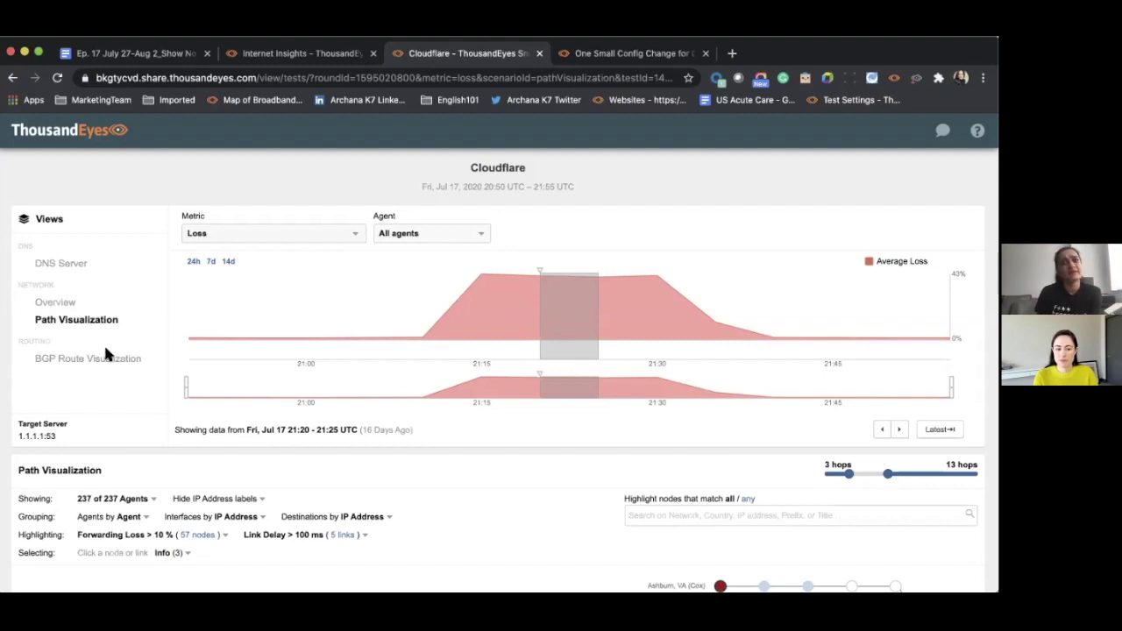
pyautogui.scroll(-1, 77, 368)
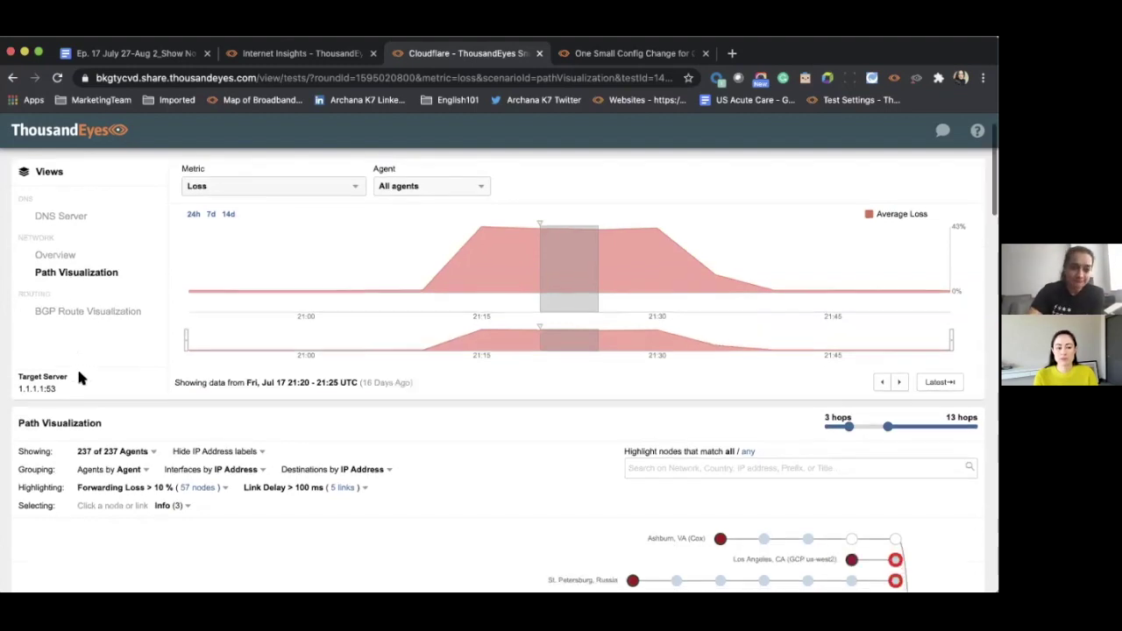
pyautogui.click(91, 308)
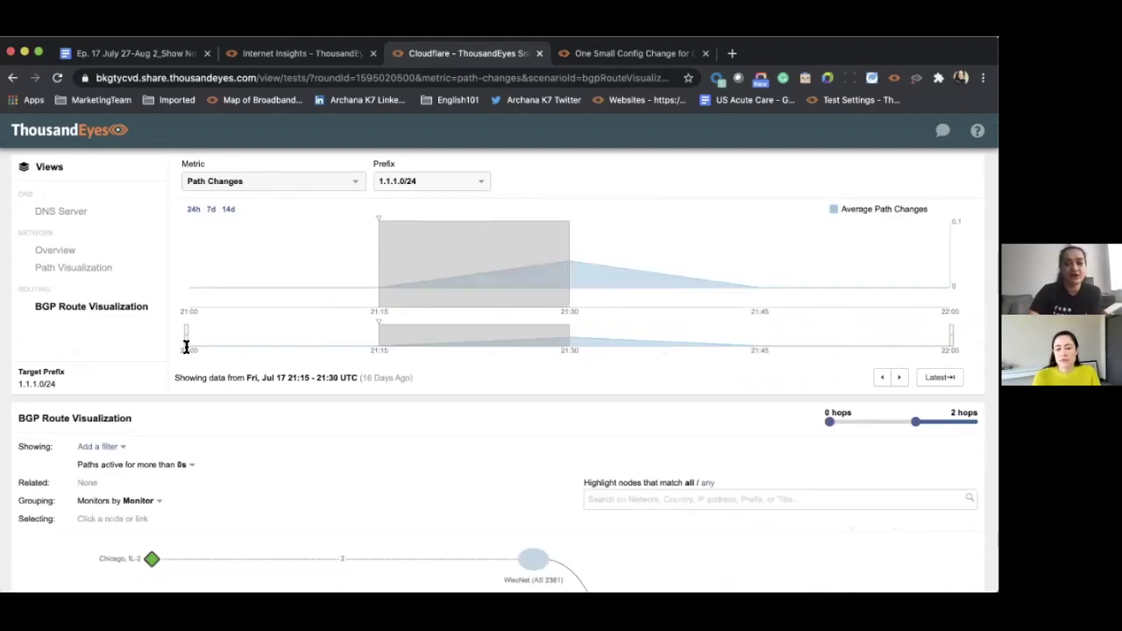
pyautogui.scroll(-2, 556, 375)
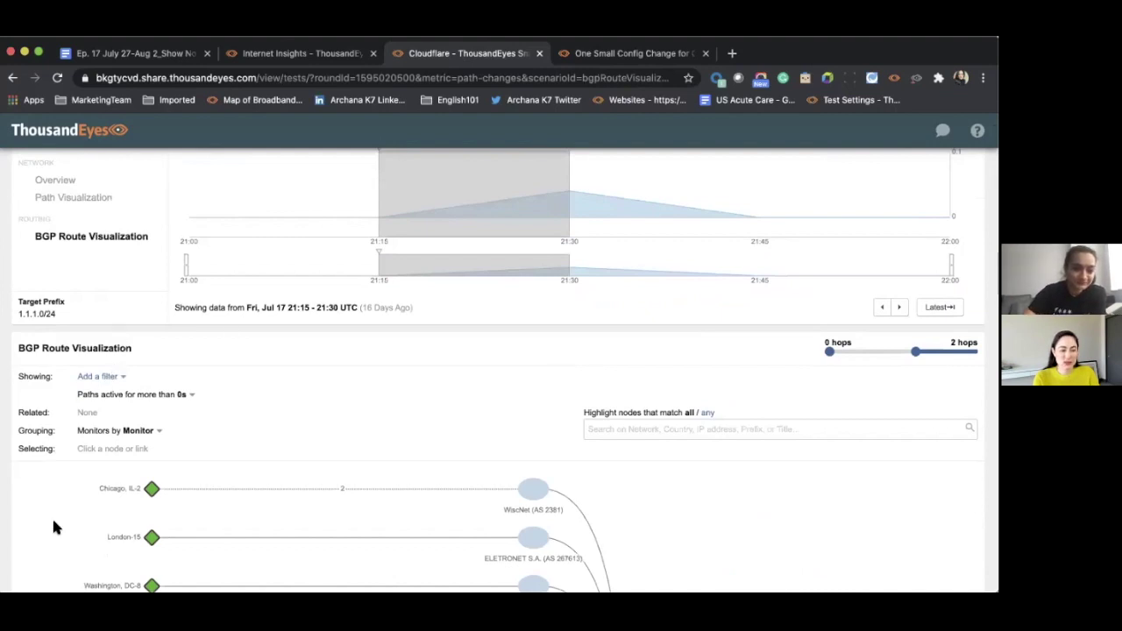
pyautogui.scroll(-10, 53, 526)
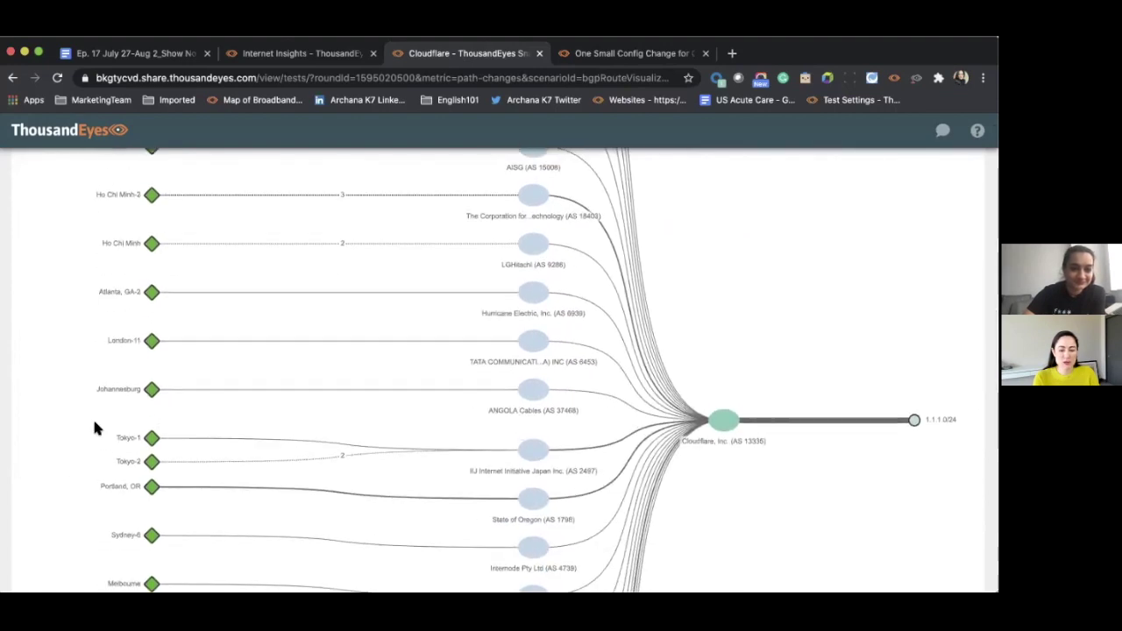
# Show the BGP routes for the 21:30 to 21:45 UTC interval and find the monitor with changed paths
pyautogui.scroll(15, 158, 395)
pyautogui.click(614, 350)
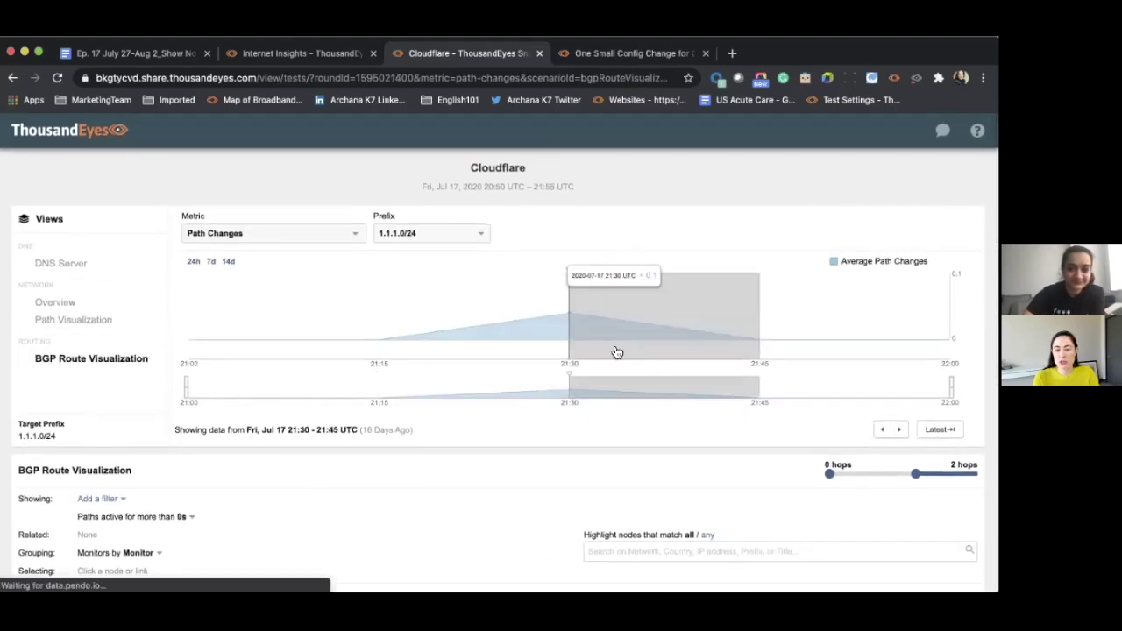
pyautogui.scroll(-3, 406, 526)
pyautogui.scroll(-1, 406, 525)
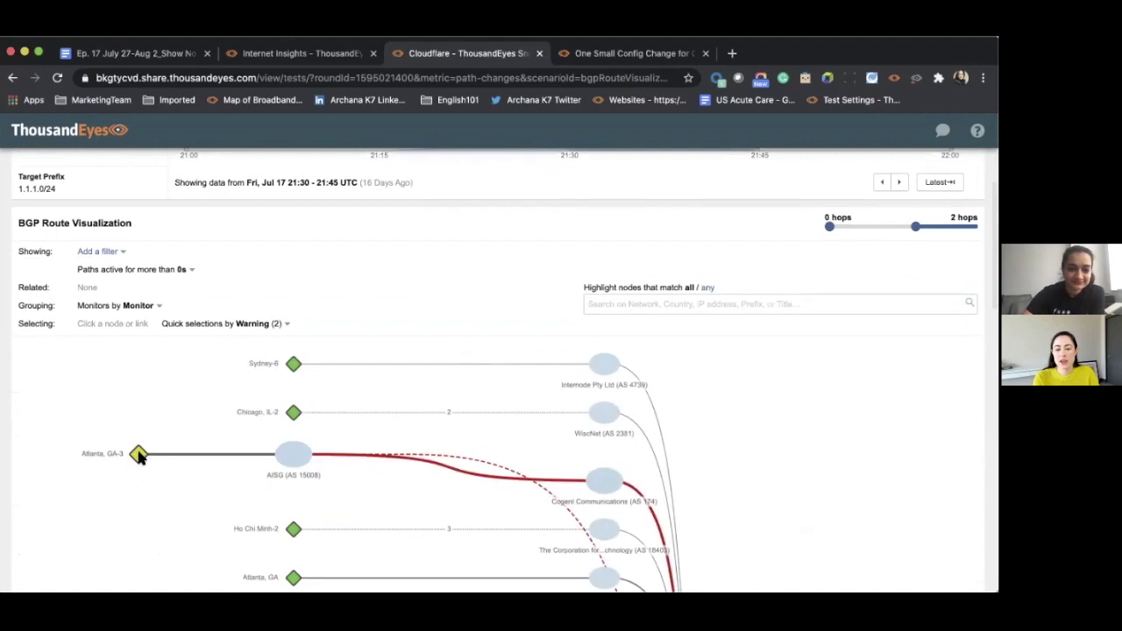
# Add the Atlanta, GA-3 monitor to the timeline and show only this monitor in the BGP route visualization
pyautogui.moveTo(138, 453)
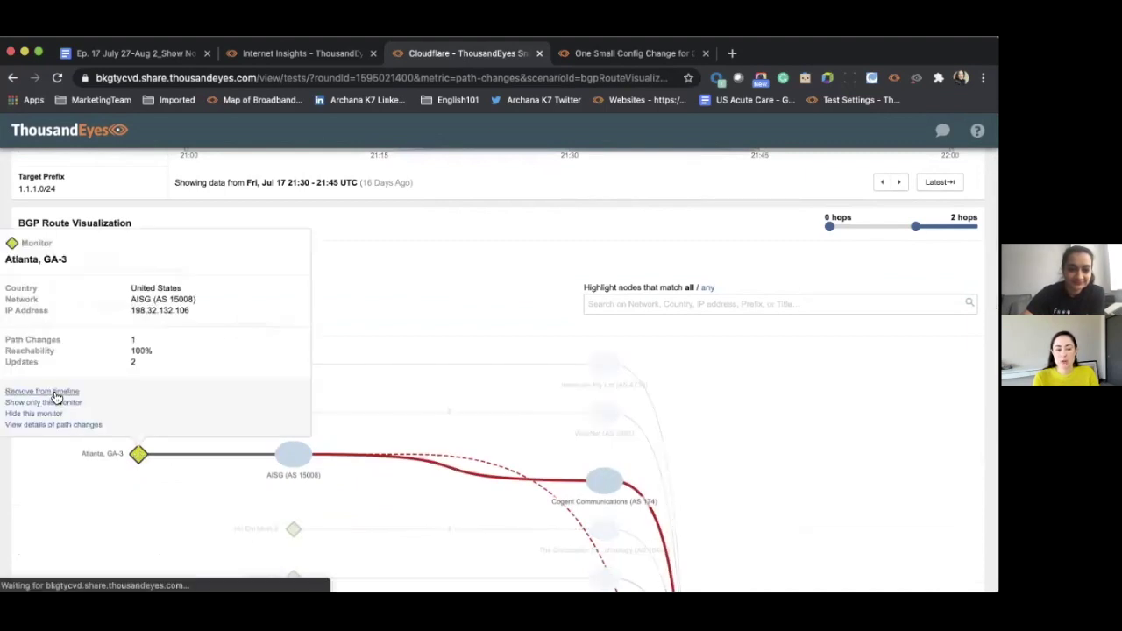
pyautogui.click(35, 391)
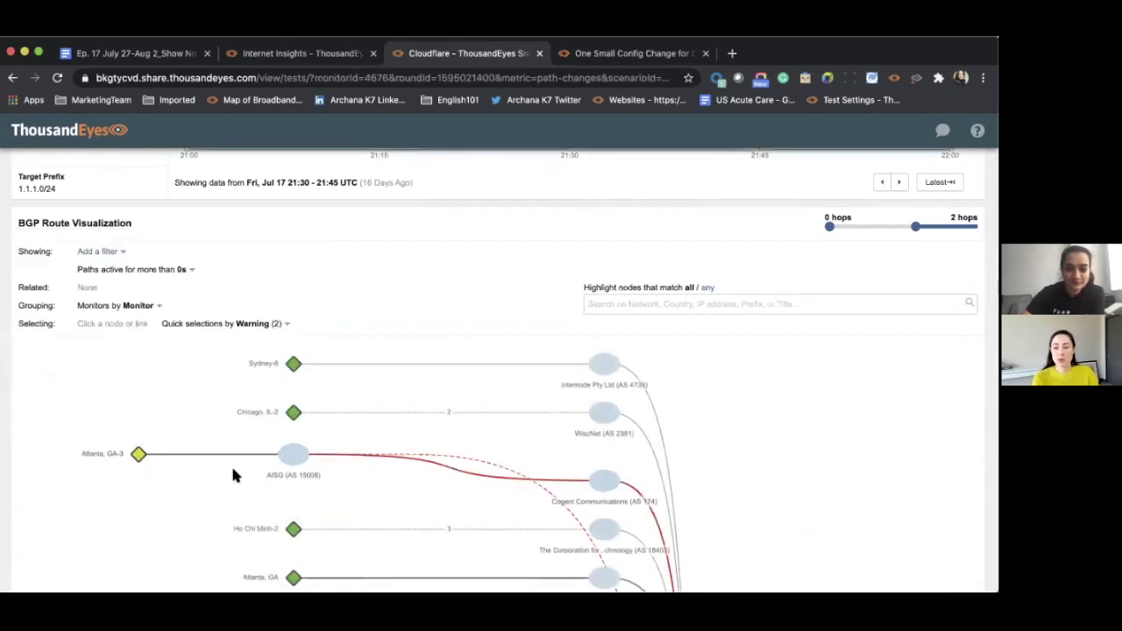
pyautogui.moveTo(138, 453)
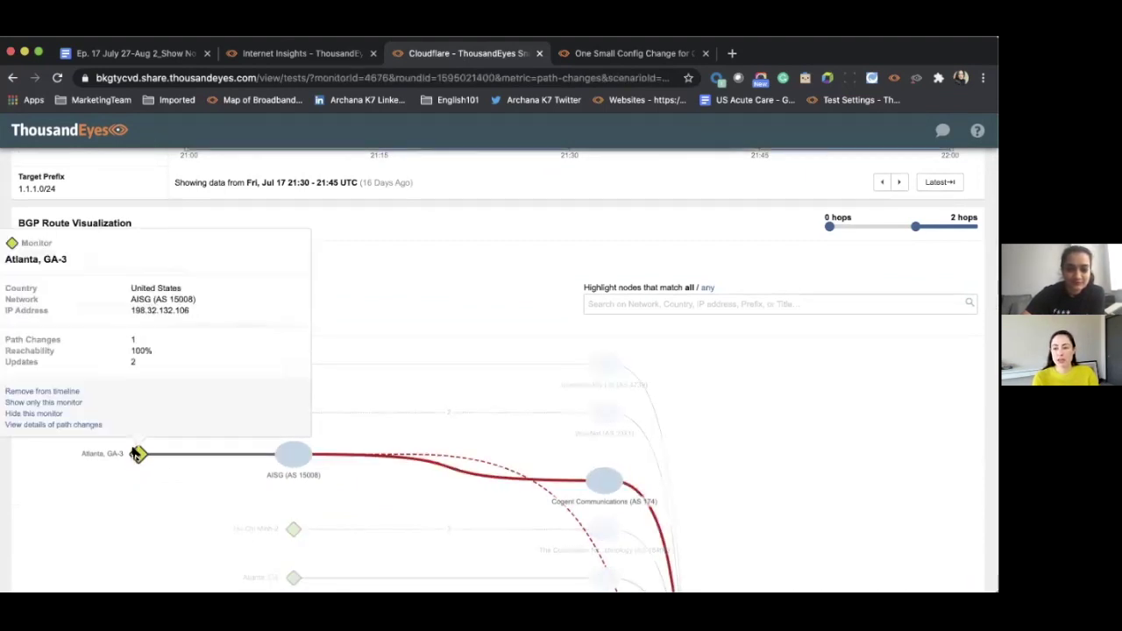
pyautogui.click(50, 403)
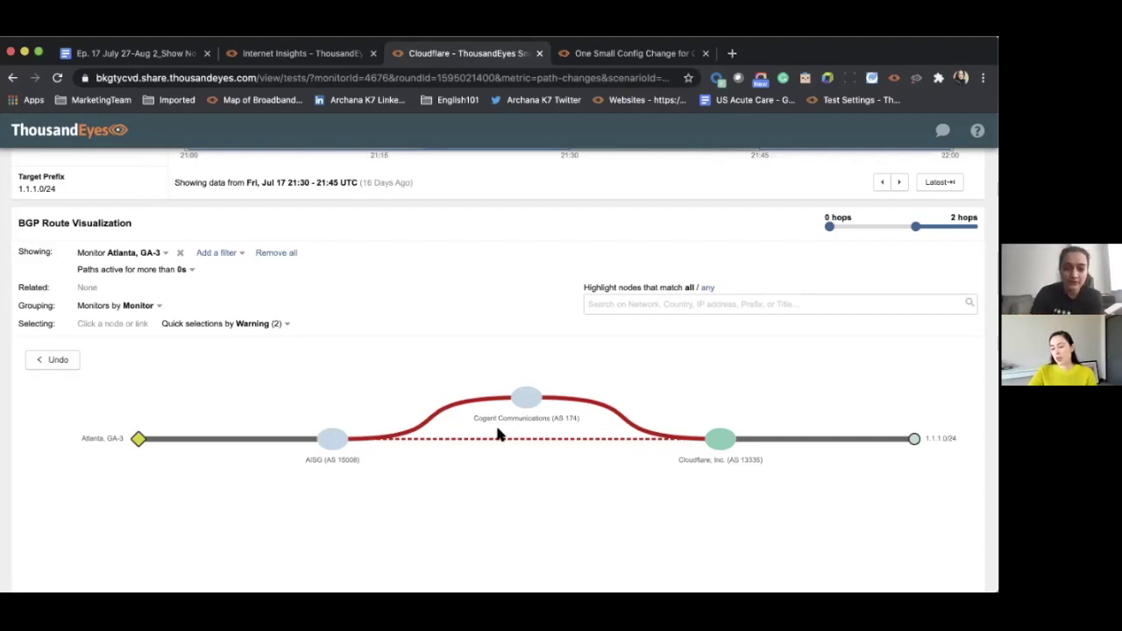
pyautogui.moveTo(338, 438)
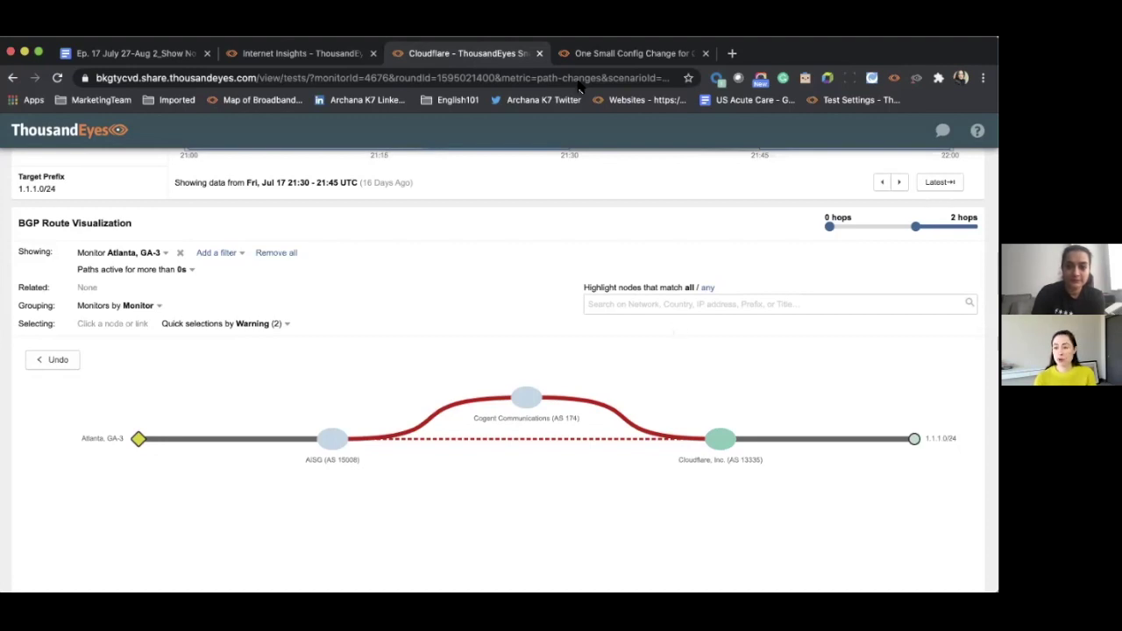
# Show the Atlanta, GA-3 route for 21:45 to 22:00 UTC and set the monitor-side hop range to 2 hops
pyautogui.scroll(3, 570, 274)
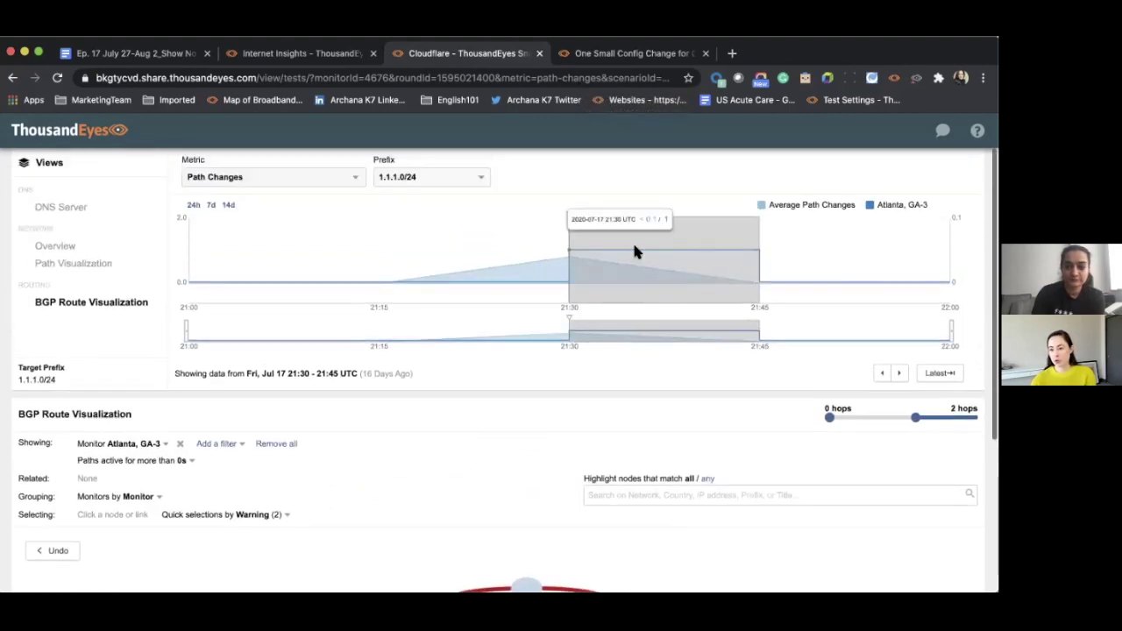
pyautogui.click(813, 248)
pyautogui.scroll(-3, 590, 425)
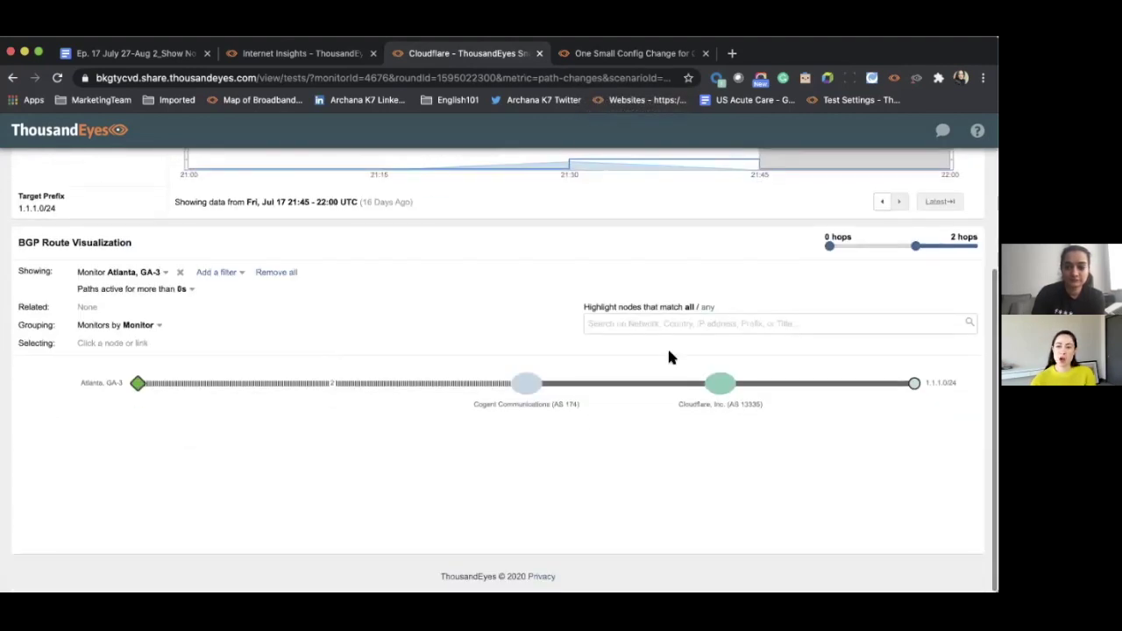
pyautogui.moveTo(828, 246); pyautogui.dragTo(886, 245)
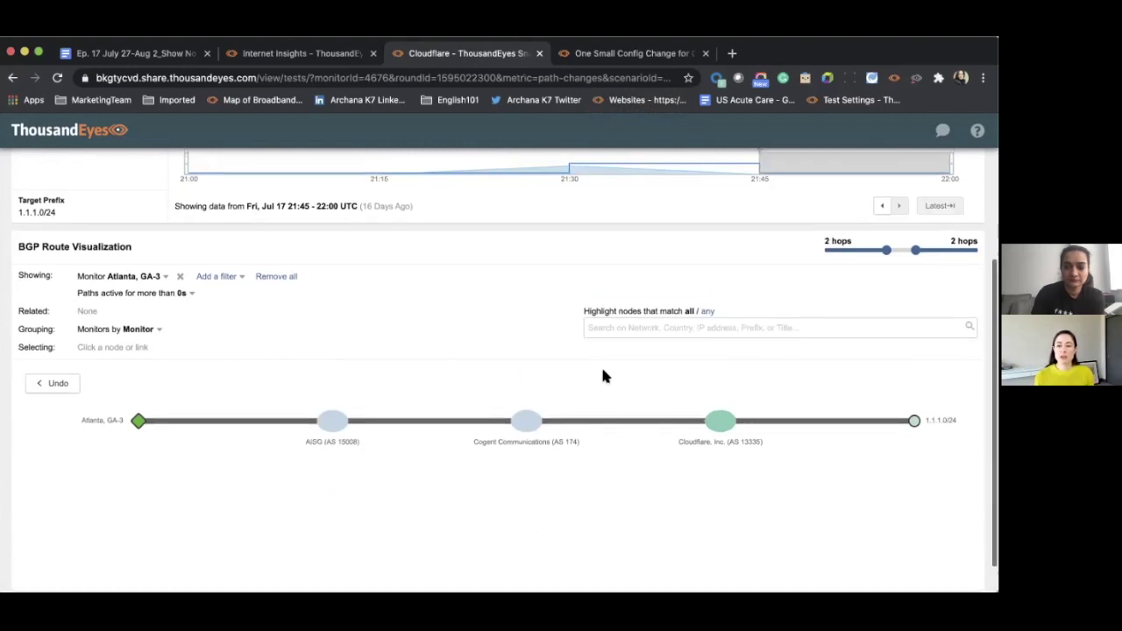
# Open the Cloudflare test's path visualization and show the agents' paths during the 21:25 to 21:30 UTC loss interval
pyautogui.scroll(2, 602, 376)
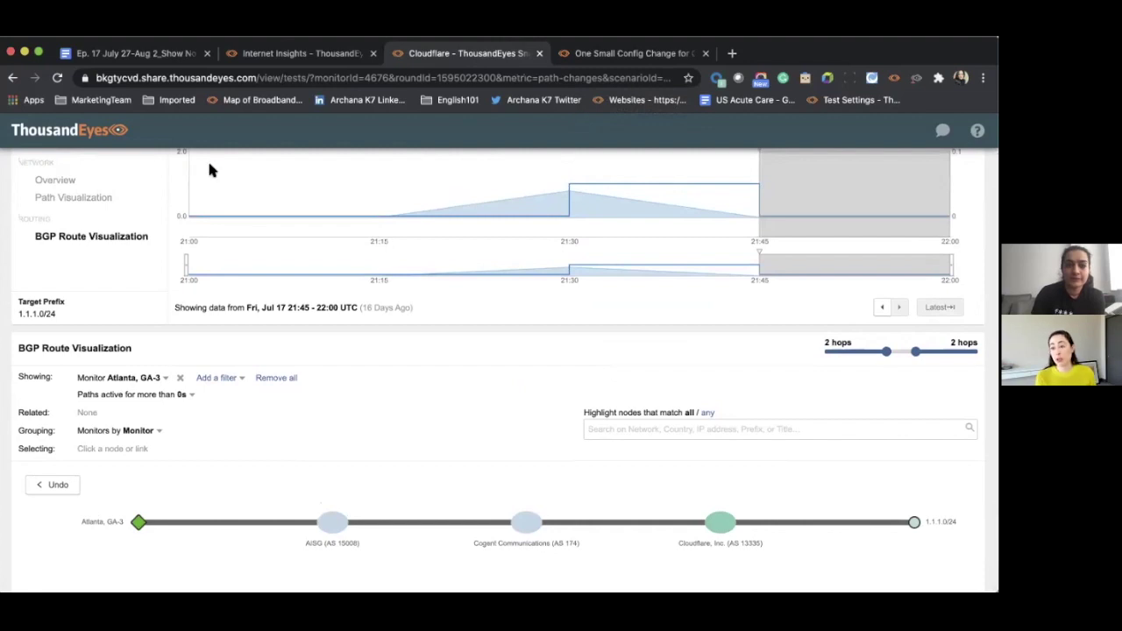
pyautogui.click(49, 201)
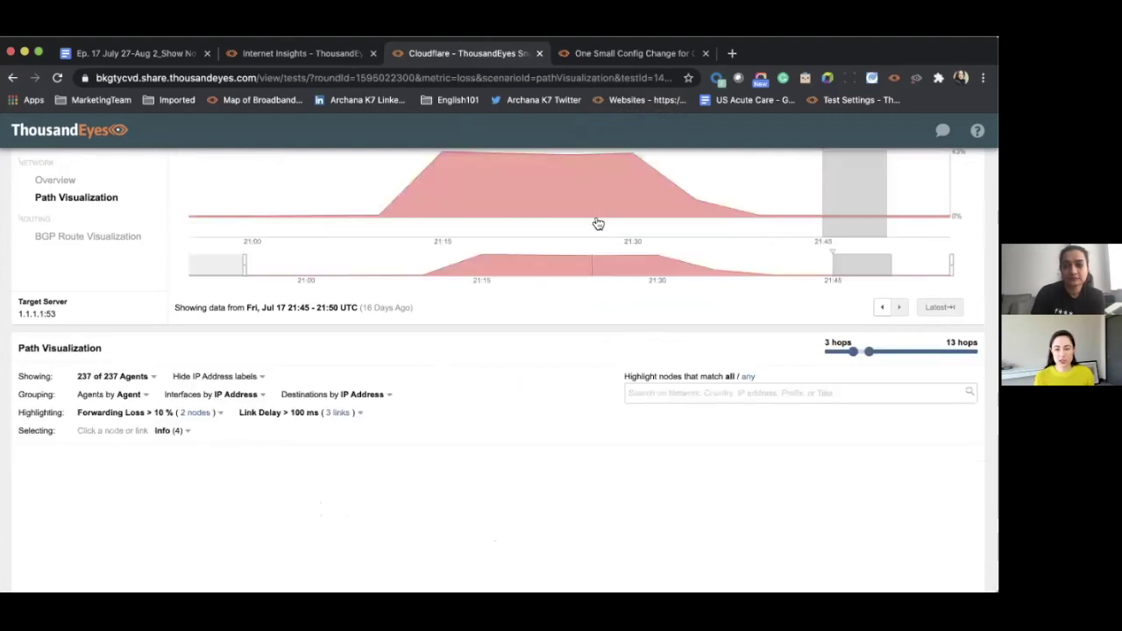
pyautogui.click(594, 235)
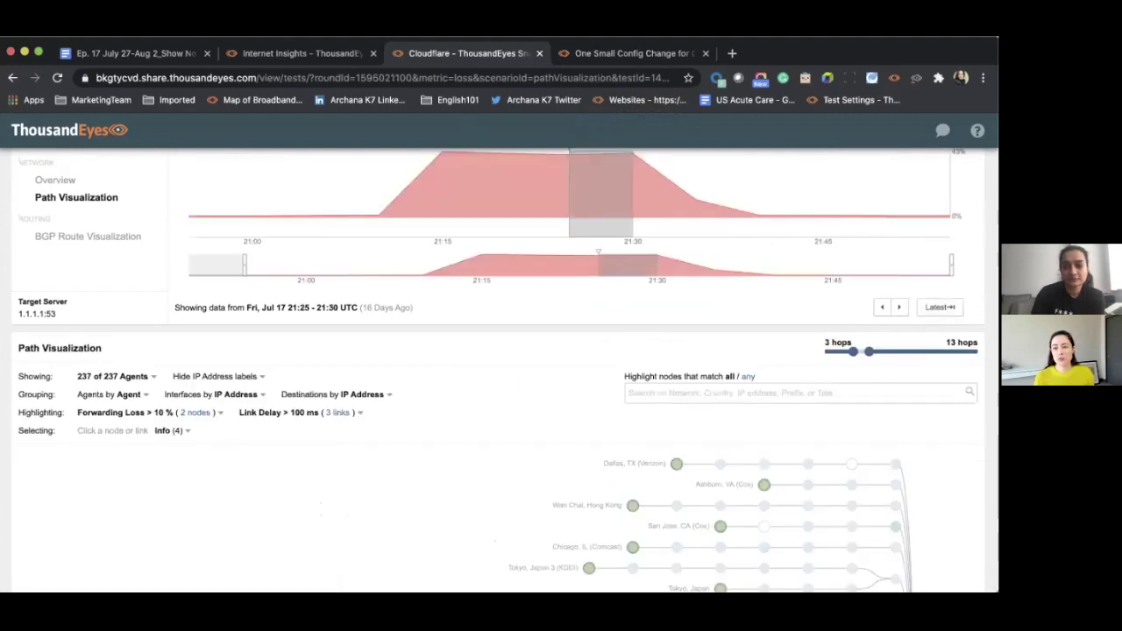
pyautogui.scroll(-1, 505, 367)
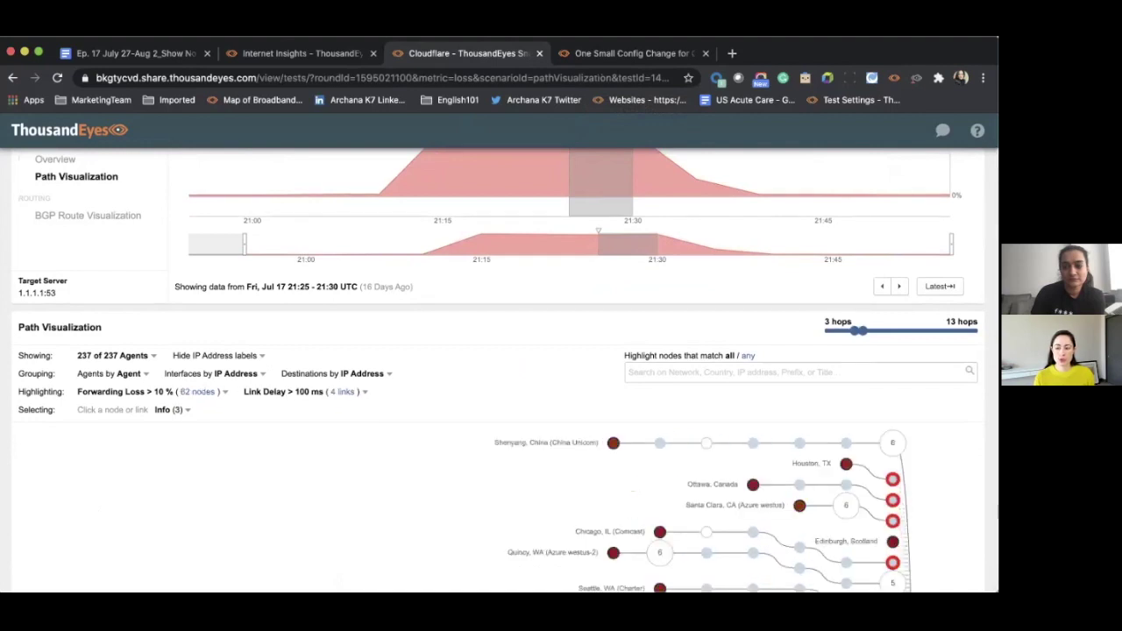
pyautogui.scroll(-2, 505, 368)
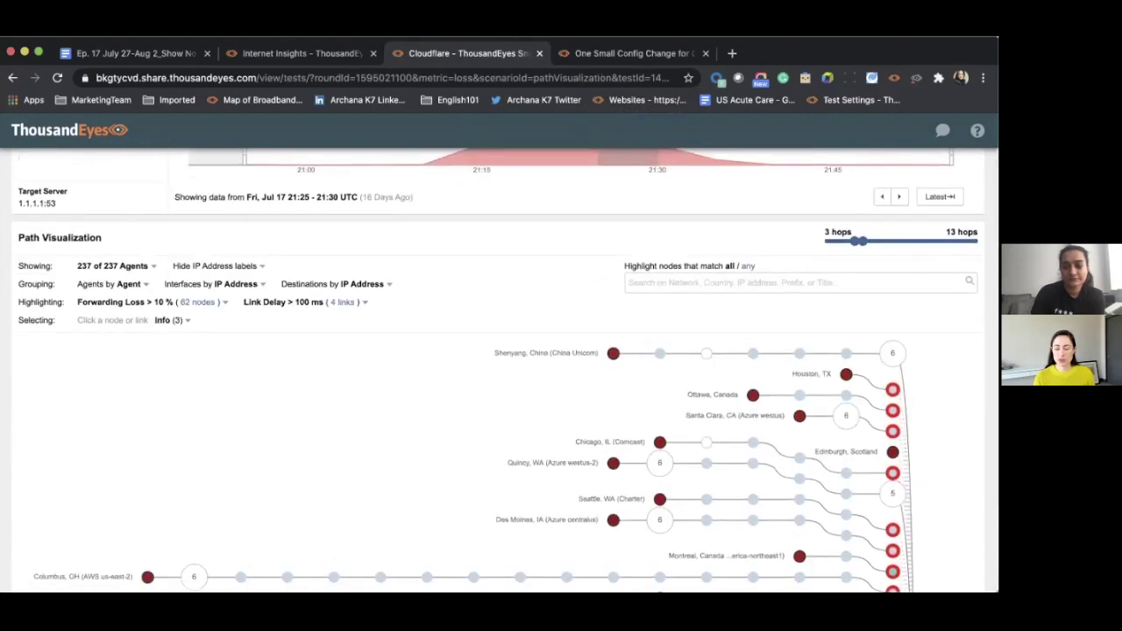